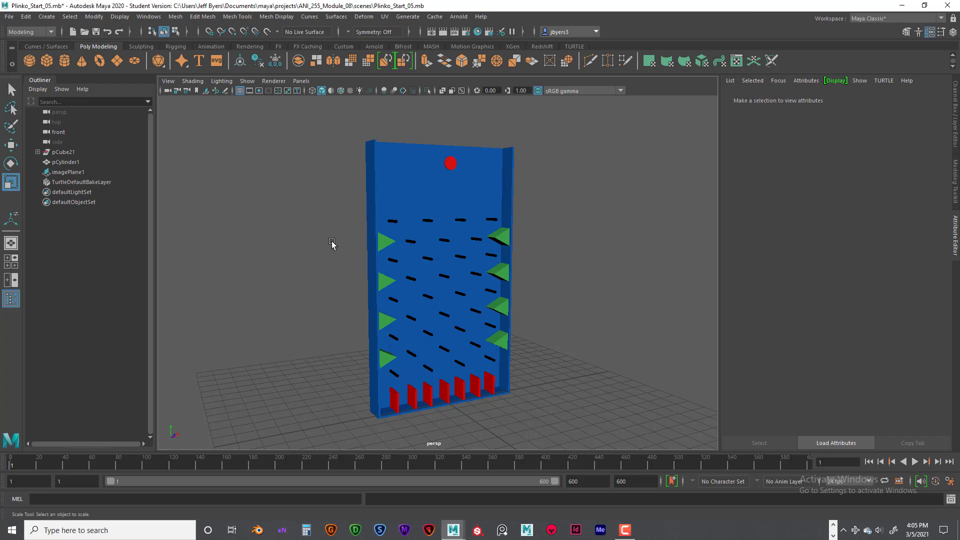
Maximize the front view and zoom in on the Plinko board beside its reference photo
key("space")
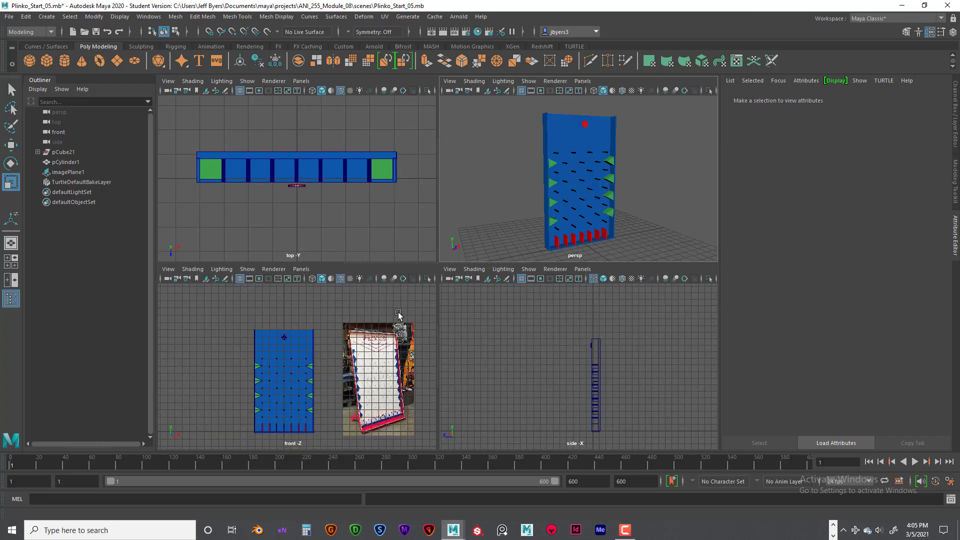
key("space")
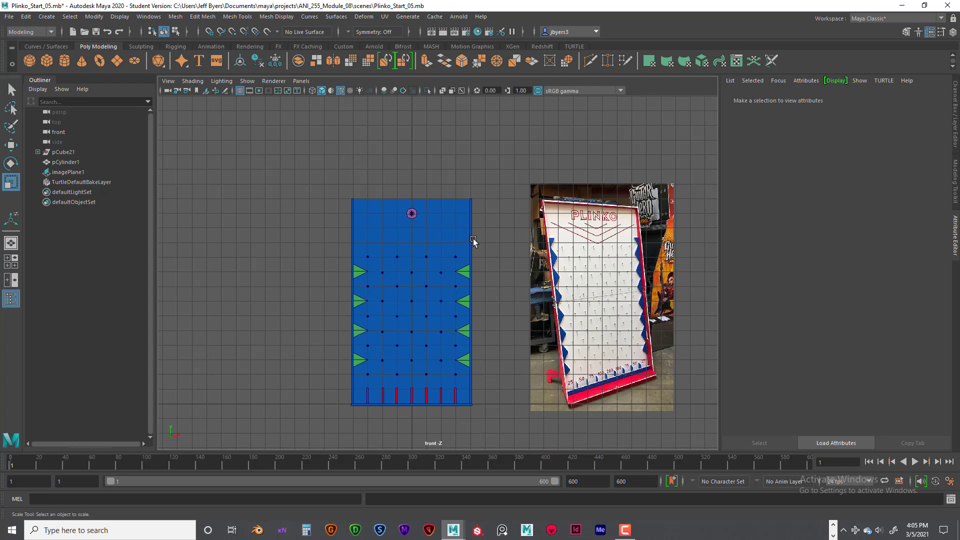
scroll(488, 240, "up", 2)
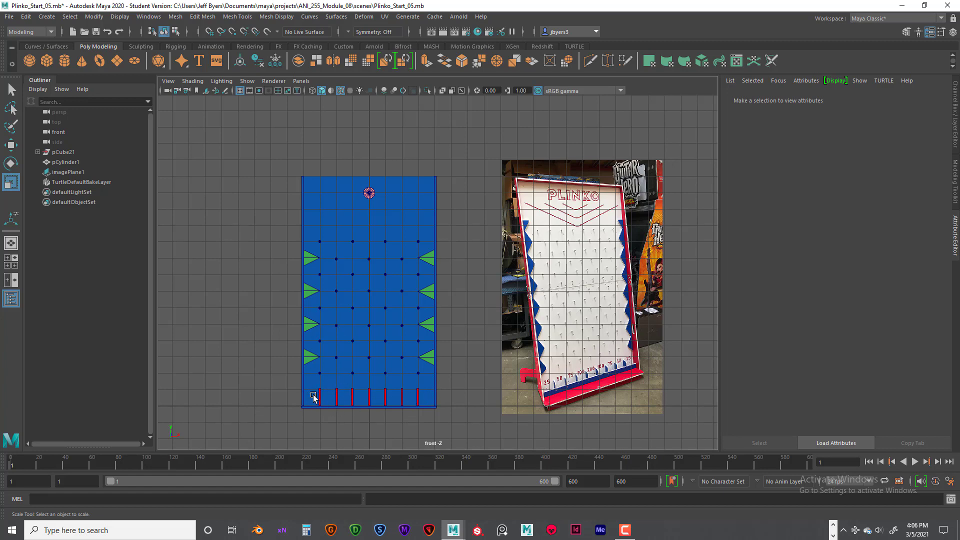
left_click(434, 383)
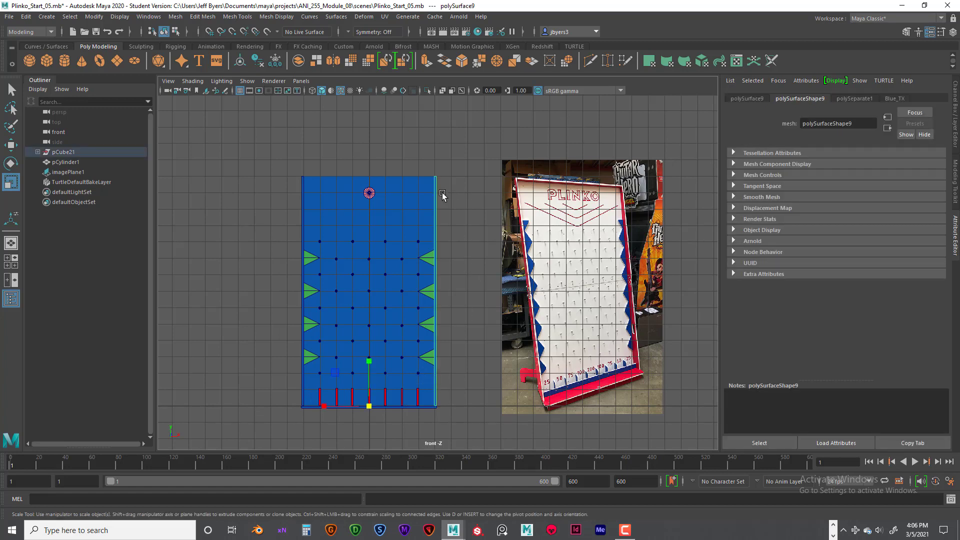
left_click(303, 197)
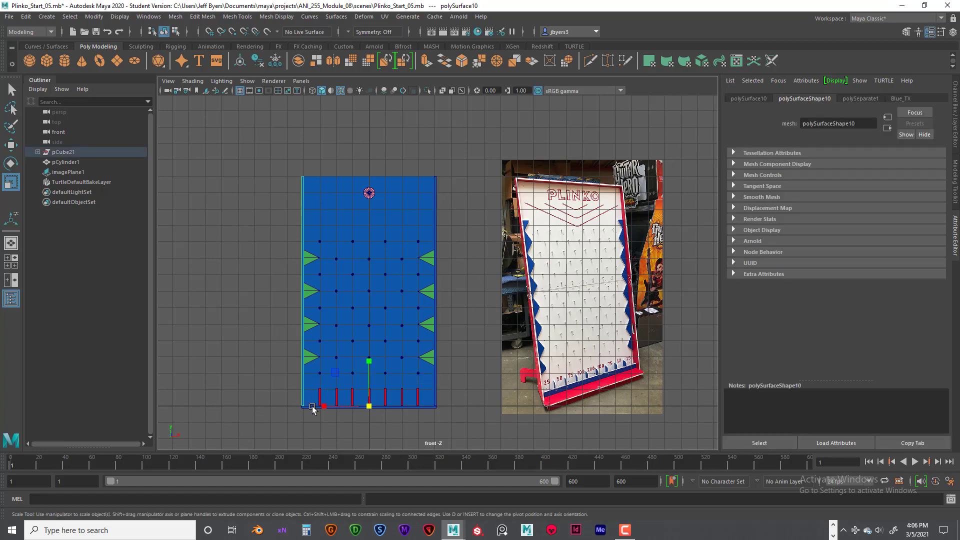
left_click(334, 412)
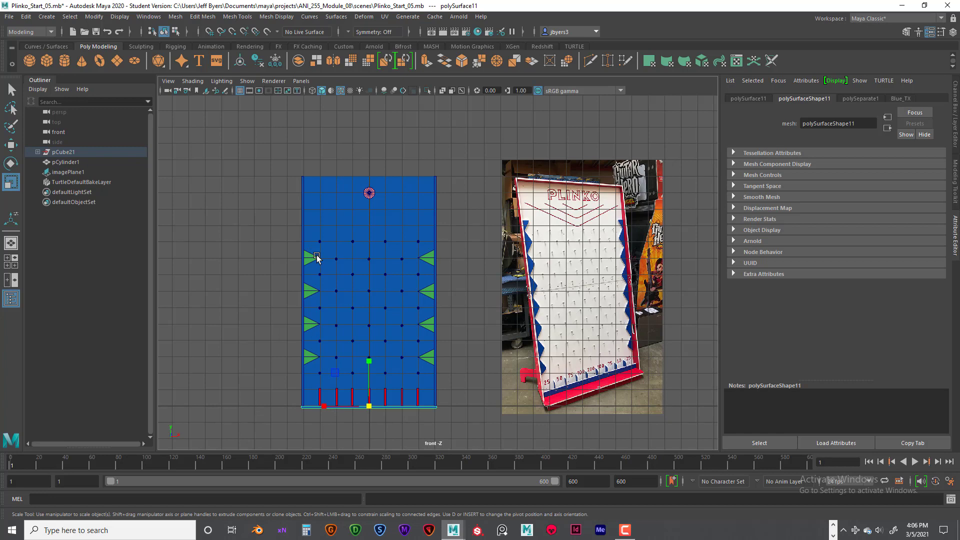
left_click(303, 210)
left_click(435, 203)
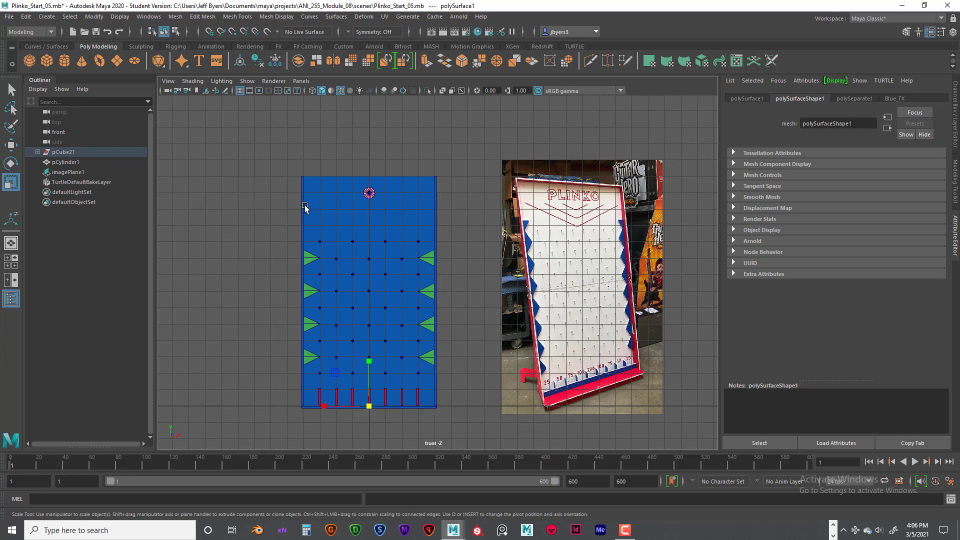
left_click(303, 207)
left_click(435, 214)
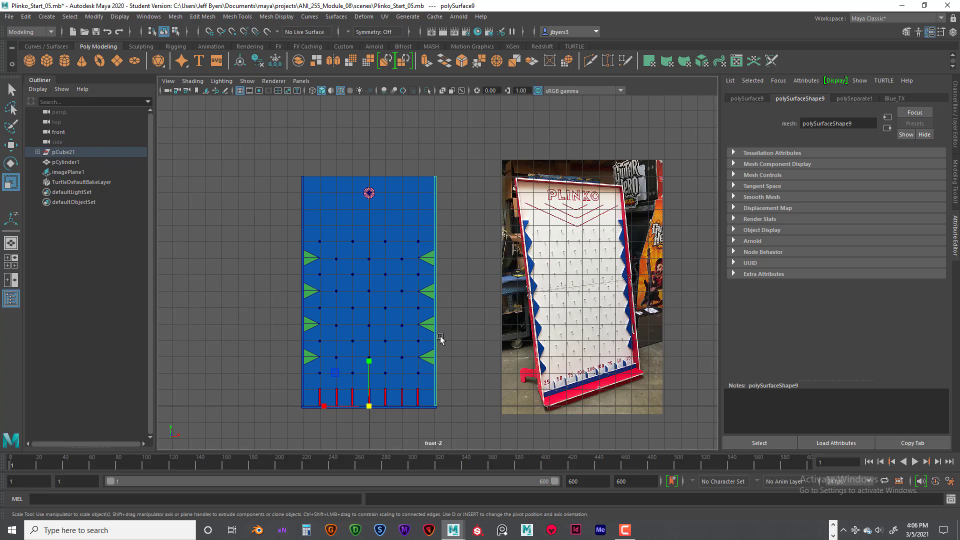
left_click(418, 407)
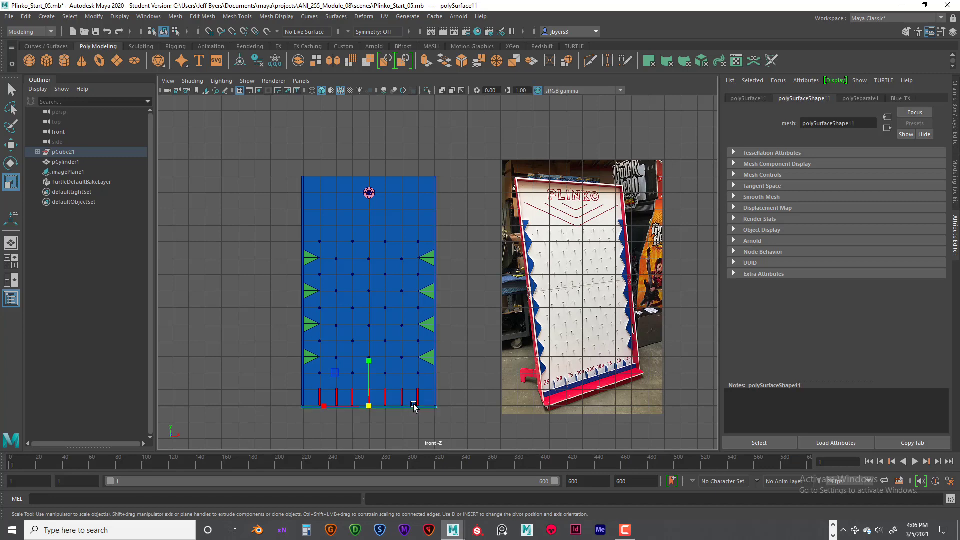
scroll(417, 405, "up", 1)
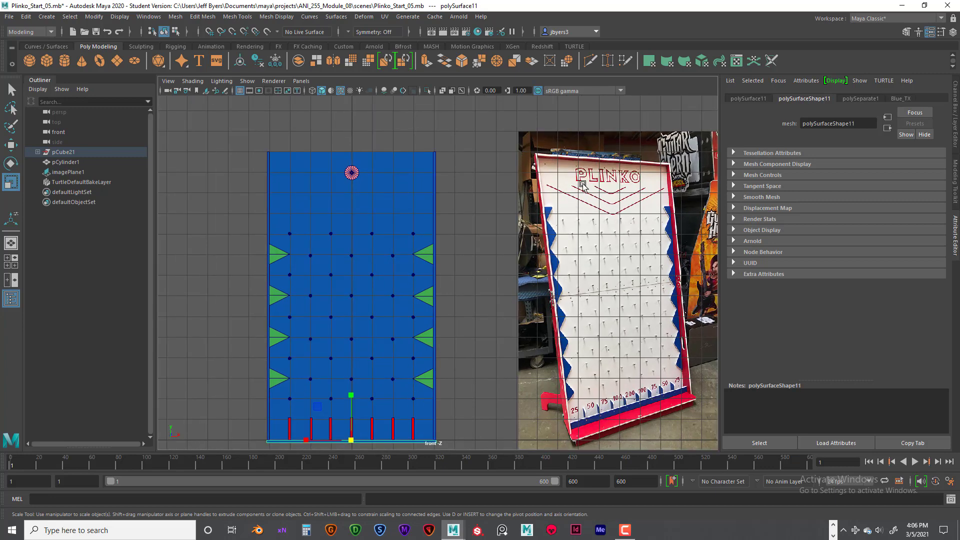
key("space")
key("space")
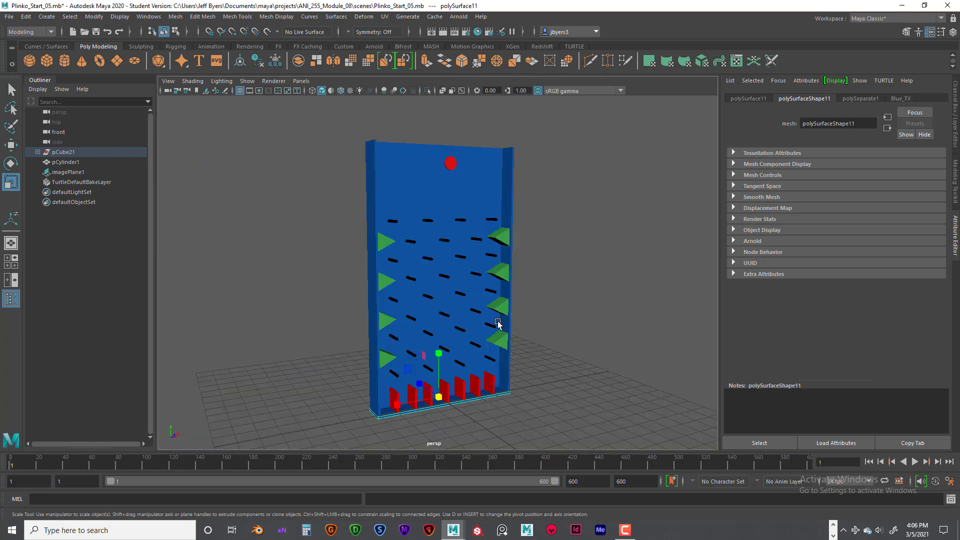
left_click_drag(495, 324, 435, 392, "alt")
left_click(413, 360)
left_click(516, 380)
key("space")
key("space")
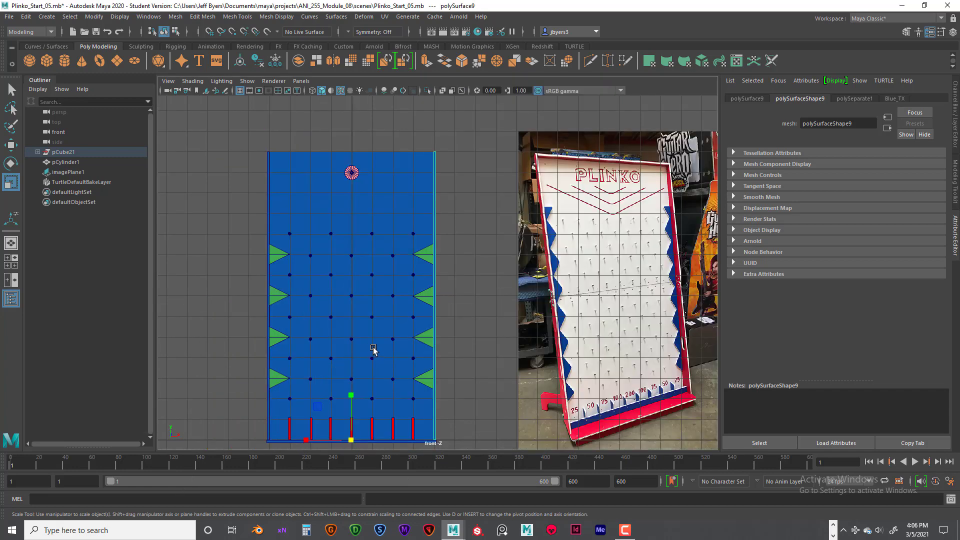
scroll(369, 349, "down", 2)
middle_click_drag(368, 349, 420, 325, "alt")
scroll(415, 326, "up", 1)
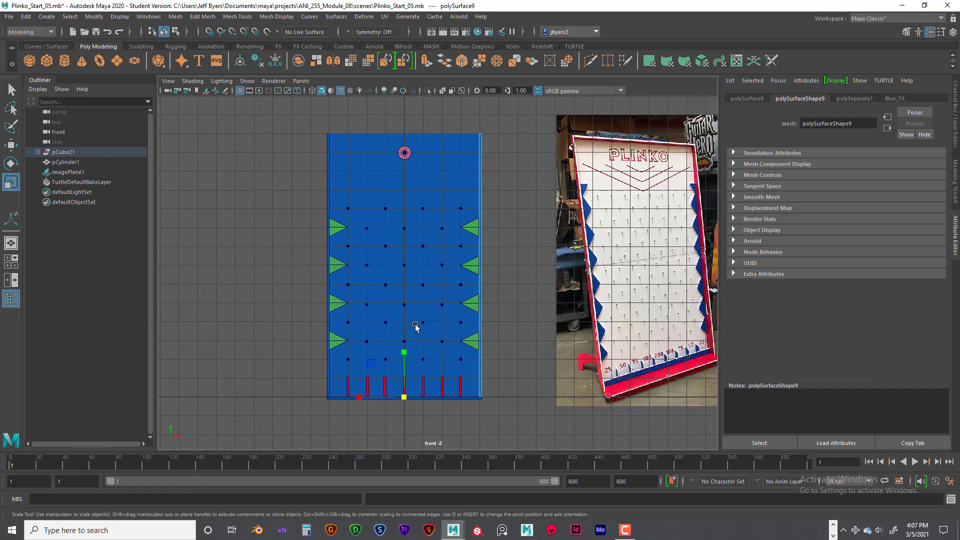
key("q")
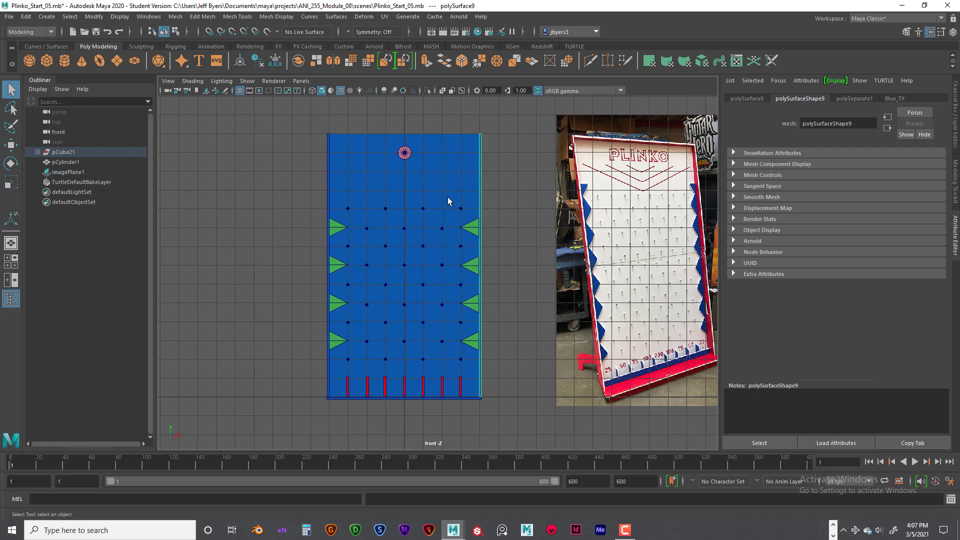
left_click(349, 173)
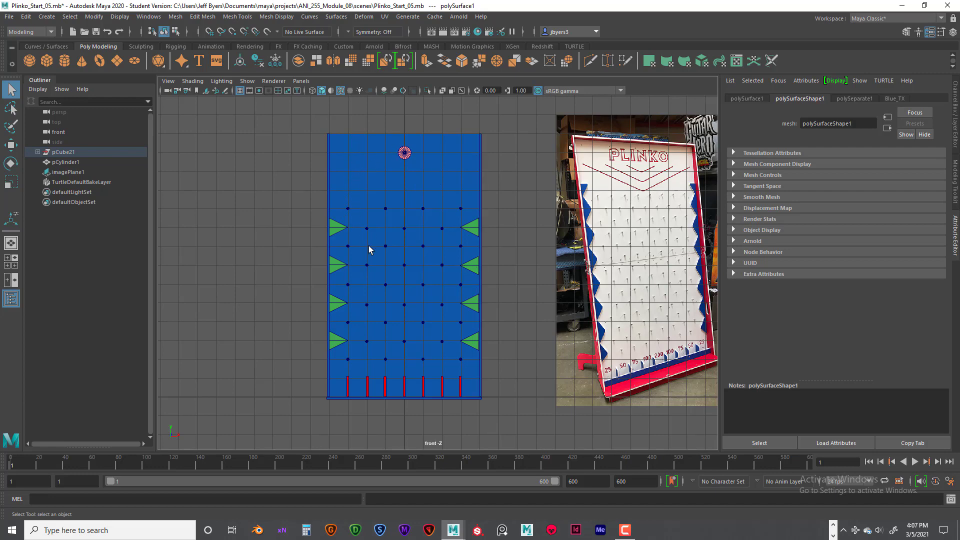
key("space")
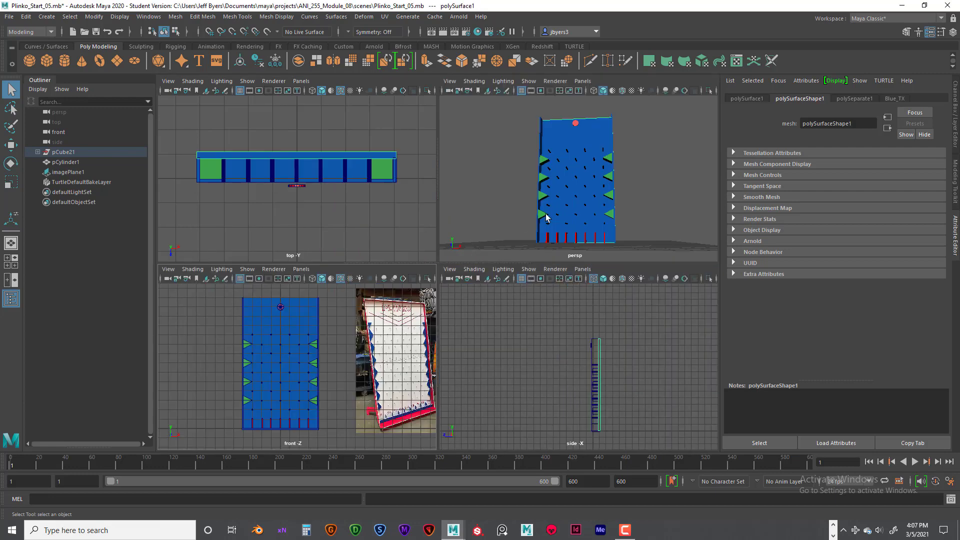
left_click_drag(521, 233, 561, 220, "alt")
left_click(508, 165)
left_click(531, 149)
left_click(496, 239)
right_click_drag(497, 240, 552, 215, "alt")
left_click_drag(552, 215, 363, 342, "alt")
key("space")
left_click(306, 325)
left_click(359, 314)
left_click(402, 313)
left_click(443, 305)
left_click(309, 341)
left_click(477, 301)
left_click(500, 297)
left_click(543, 285)
left_click_drag(534, 293, 514, 315, "alt")
left_click(526, 262)
left_click(513, 315)
left_click(516, 255)
left_click(503, 198)
scroll(584, 214, "down", 5)
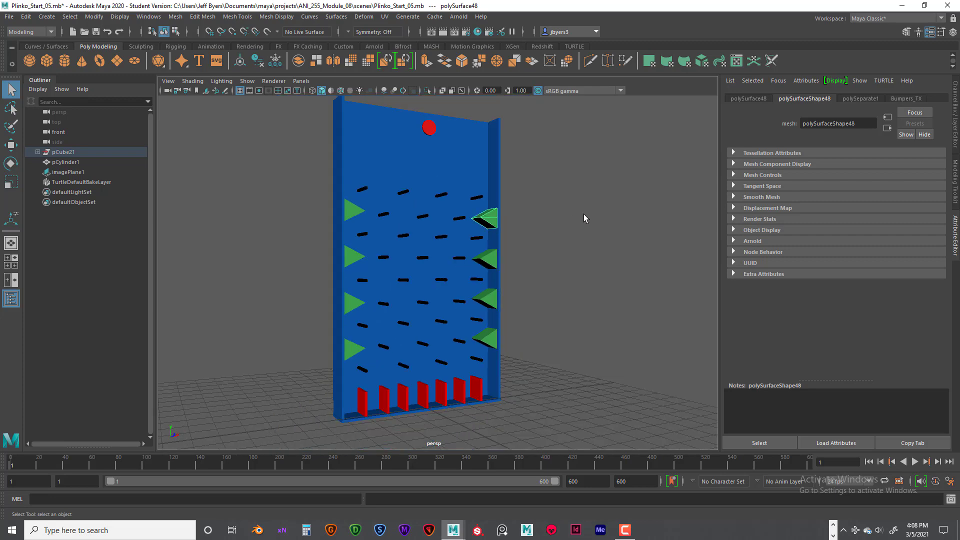
scroll(582, 212, "up", 5)
key("space")
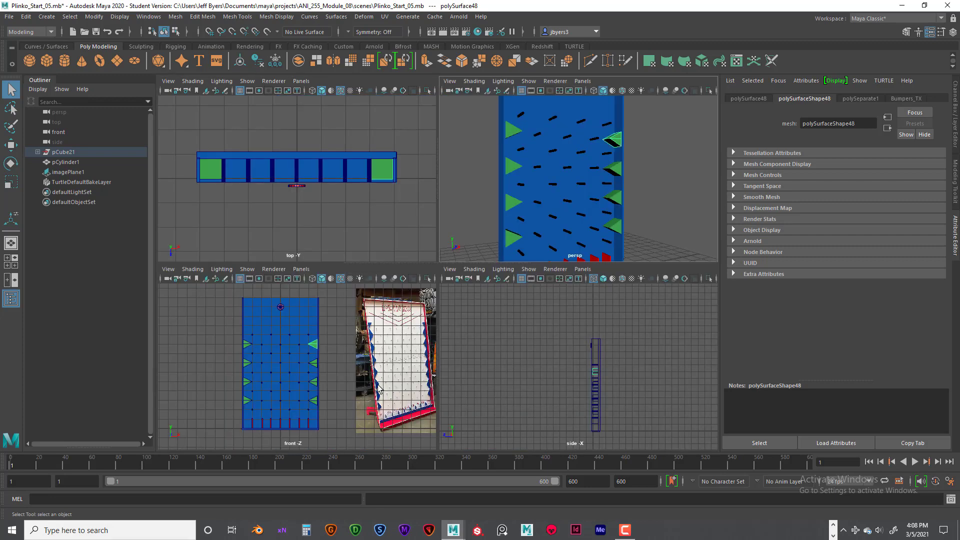
key("space")
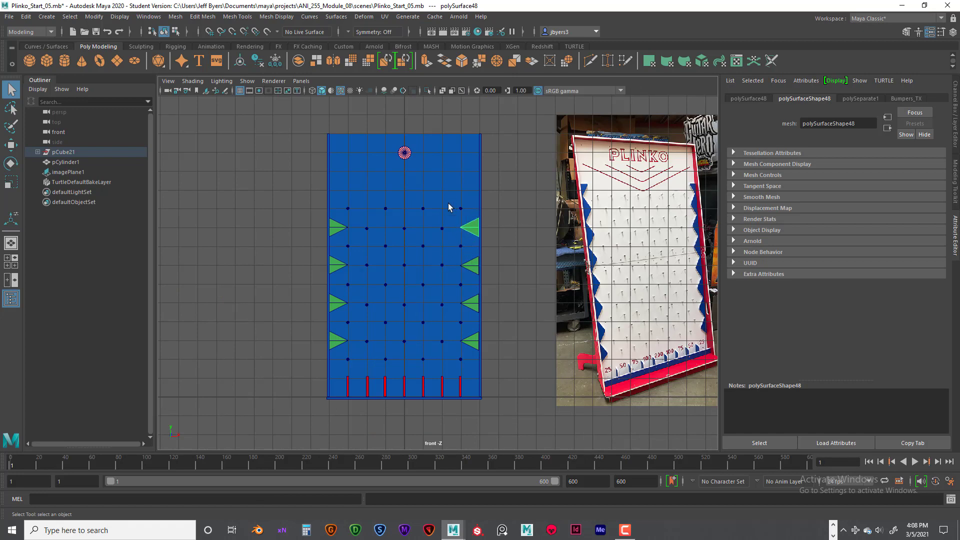
left_click(423, 208)
scroll(433, 223, "up", 2)
scroll(434, 223, "up", 3)
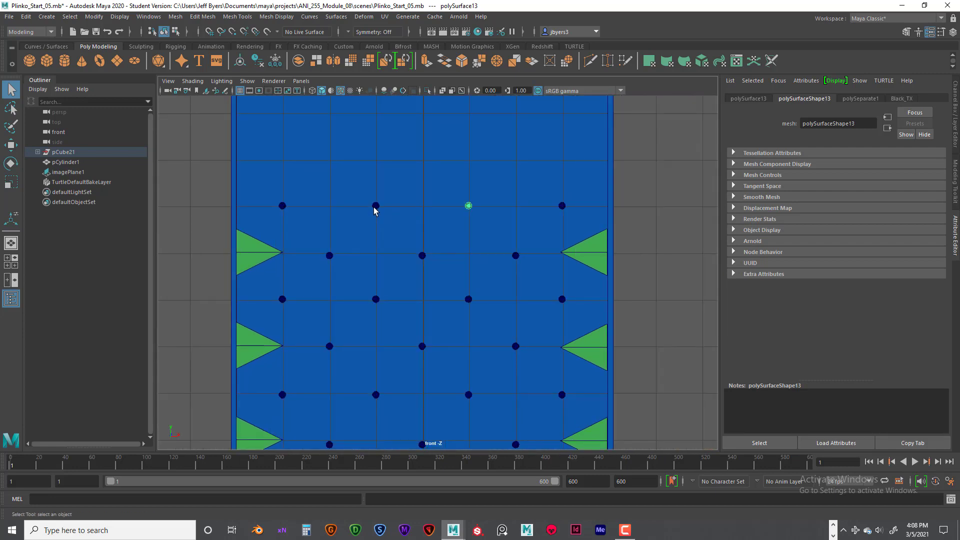
left_click(376, 206)
left_click(282, 206)
scroll(440, 251, "down", 4)
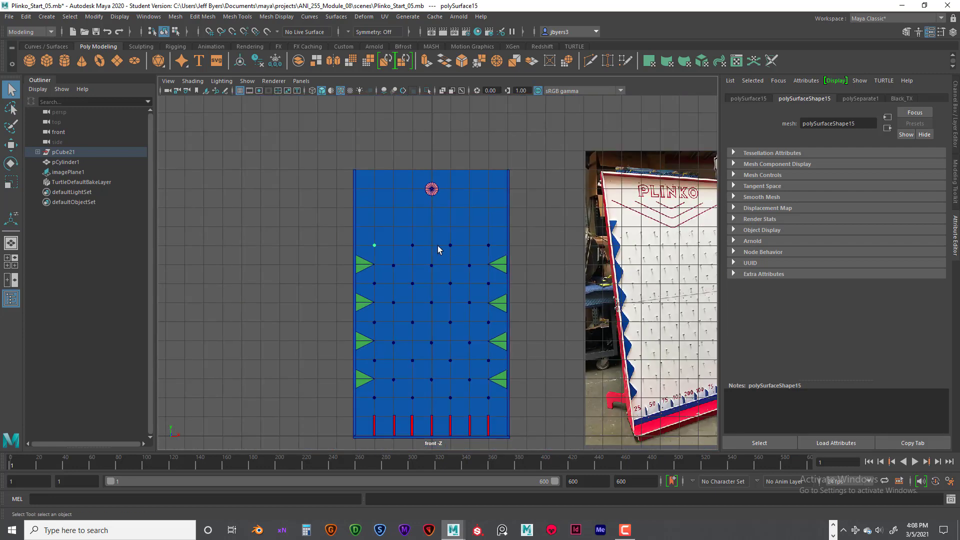
left_click_drag(438, 251, 477, 227, "alt")
key("space")
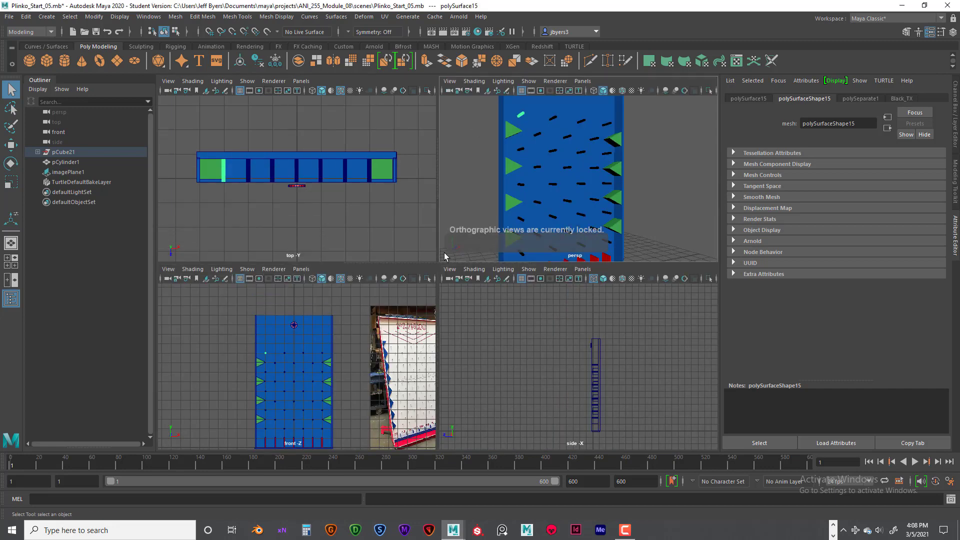
key("space")
key("space")
key("space")
middle_click_drag(380, 305, 400, 216, "alt")
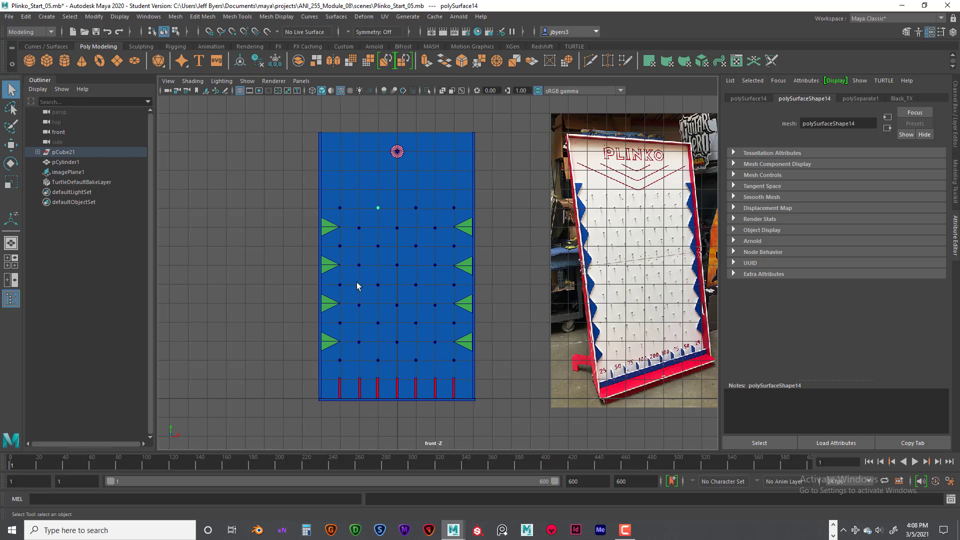
left_click(330, 229)
Select the red puck and drag it with the Move tool down and left through the upper pegs
left_click(397, 152)
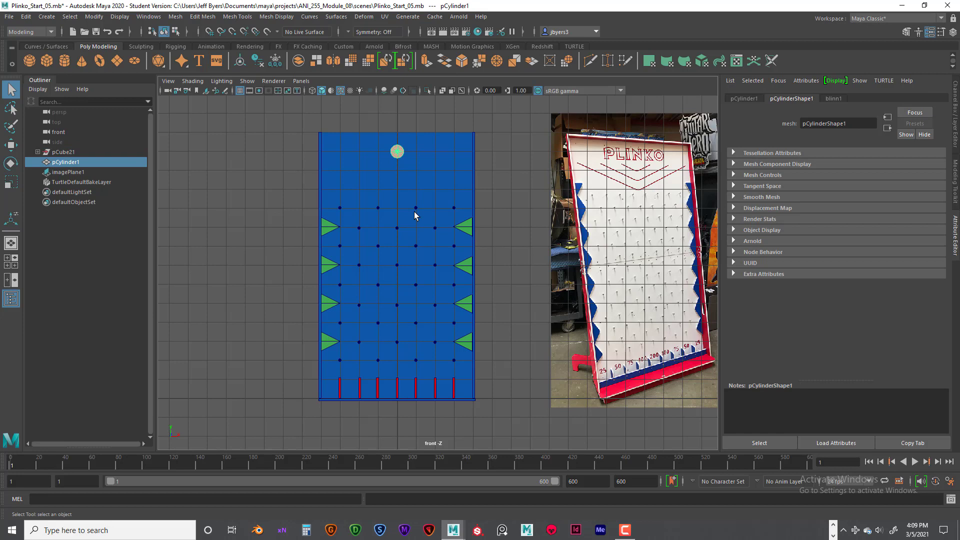
key("w")
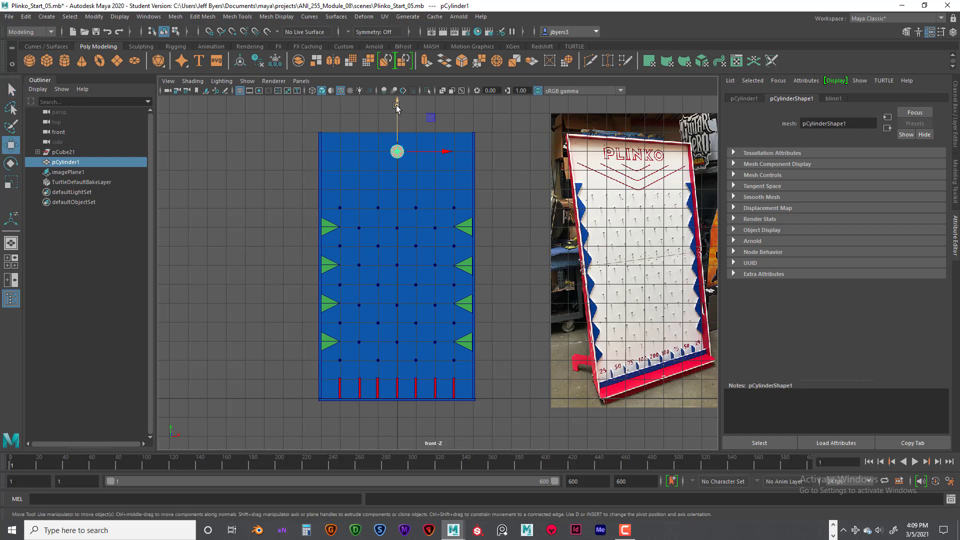
left_click_drag(403, 107, 404, 172)
left_click_drag(444, 216, 417, 221)
left_click_drag(375, 176, 375, 195)
left_click_drag(419, 230, 400, 247)
left_click_drag(352, 202, 352, 192)
left_click_drag(377, 224, 376, 225)
left_click_drag(349, 193, 349, 187)
left_click_drag(374, 220, 367, 220)
left_click_drag(342, 170, 342, 165)
left_click_drag(367, 218, 337, 200)
Zoom in on the puck and nudge it up and to the right among the pegs
scroll(371, 208, "up", 4)
middle_click_drag(313, 206, 390, 264, "alt")
scroll(355, 244, "up", 2)
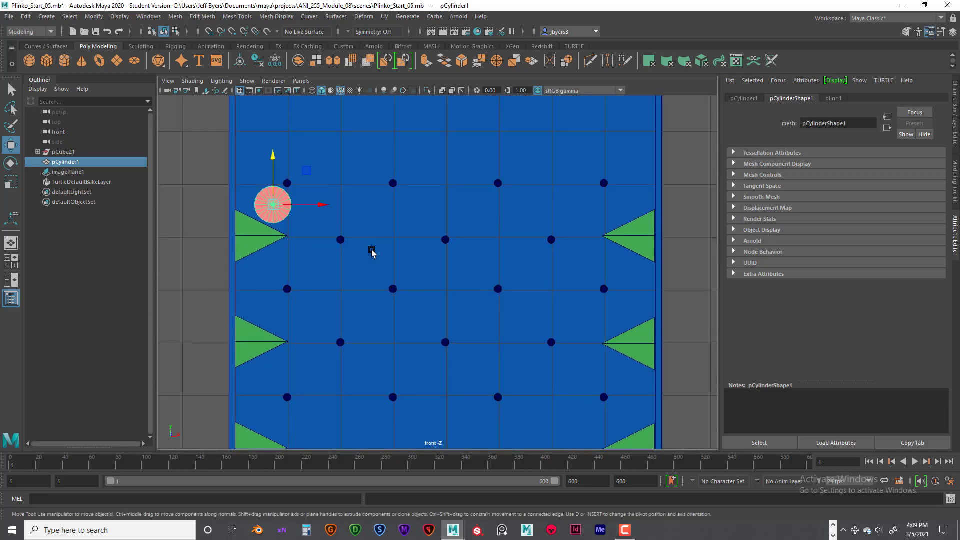
middle_click_drag(297, 210, 375, 242, "alt")
left_click_drag(352, 201, 352, 197)
left_click_drag(400, 238, 602, 237)
scroll(585, 278, "down", 4)
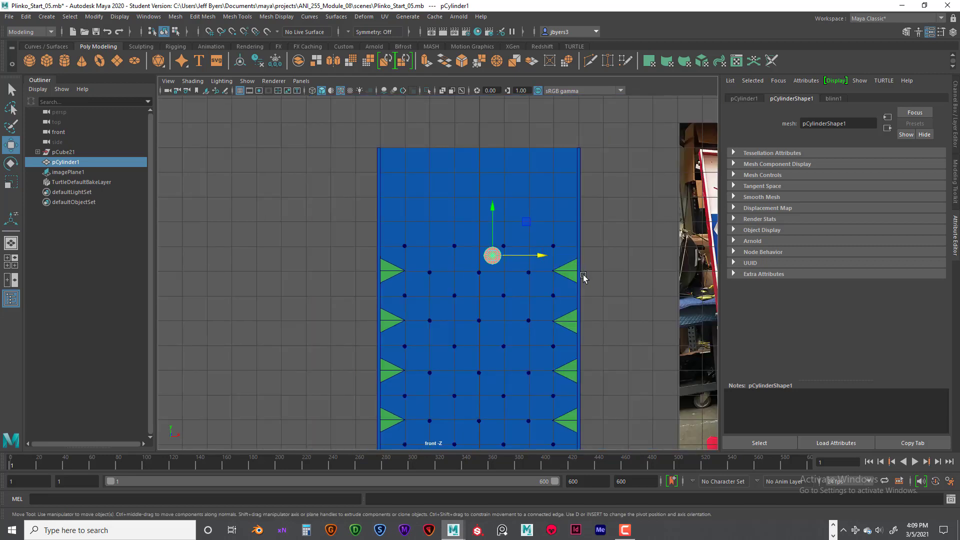
scroll(528, 294, "up", 1)
middle_click_drag(528, 294, 383, 312, "alt")
Move the puck to mid-board below the middle right bumper, then left beside the left bumpers
left_click_drag(398, 272, 417, 386)
scroll(483, 279, "up", 3)
middle_click_drag(417, 386, 383, 270, "alt")
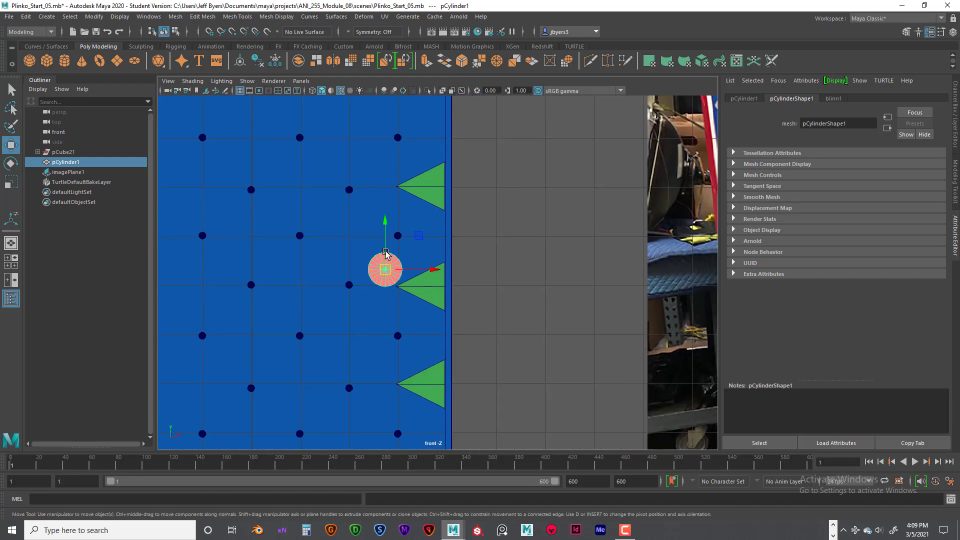
left_click_drag(382, 271, 398, 350)
scroll(414, 306, "down", 5)
left_click_drag(420, 302, 425, 356)
scroll(424, 356, "up", 2)
scroll(424, 356, "up", 2)
middle_click_drag(424, 356, 543, 295, "alt")
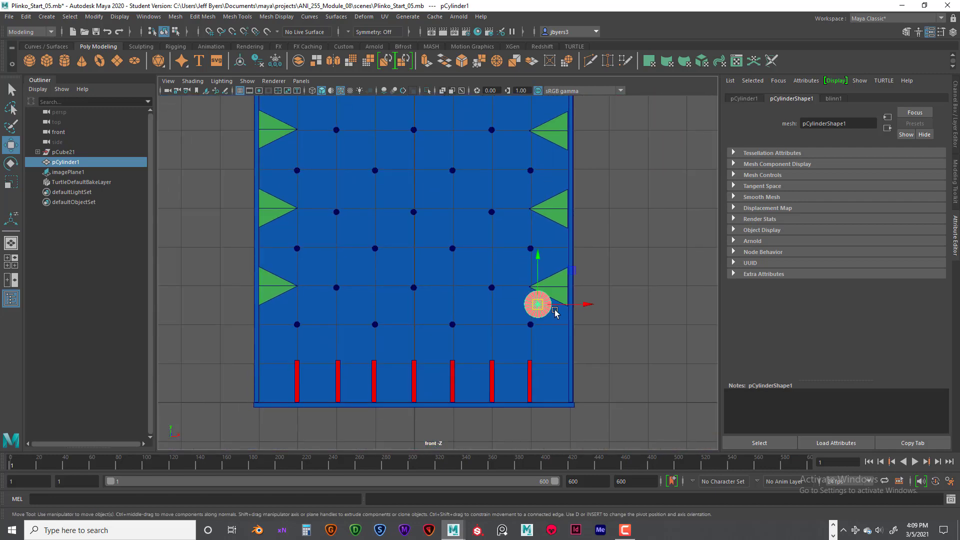
left_click_drag(540, 314, 305, 226)
scroll(360, 253, "down", 3)
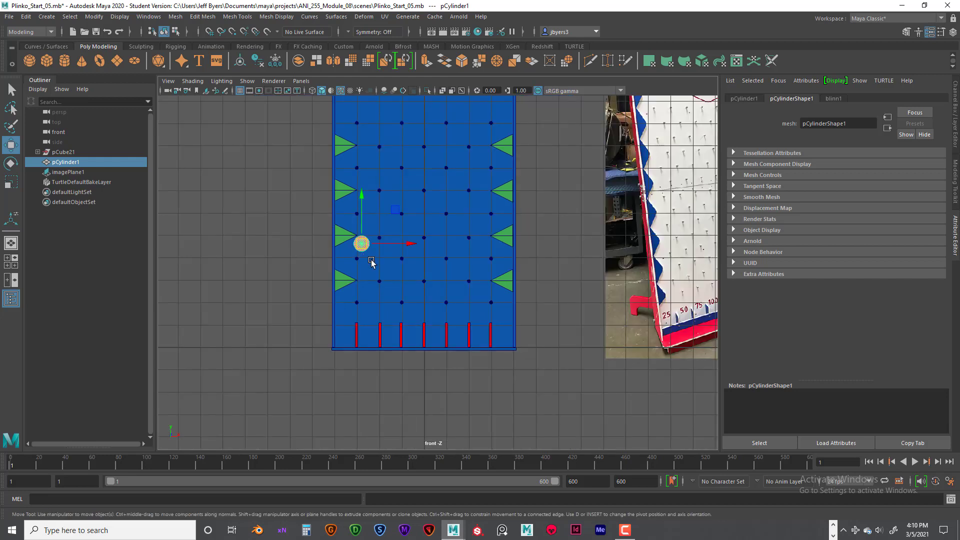
In a full-size perspective view facing the board, move the puck back to the board's top centre
key("space")
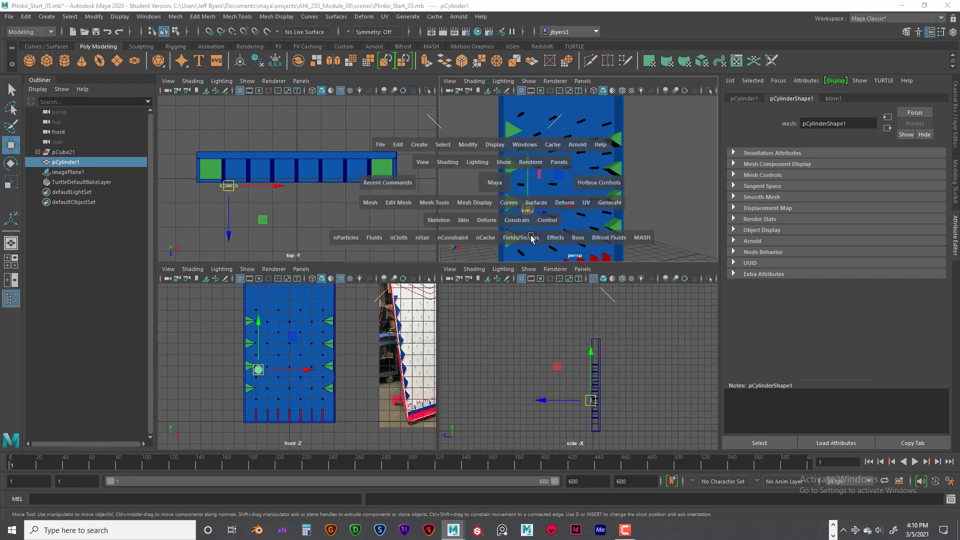
key("space")
left_click_drag(530, 253, 538, 227, "alt")
scroll(429, 314, "up", 3)
left_click_drag(403, 313, 367, 205, "alt")
scroll(392, 341, "down", 6)
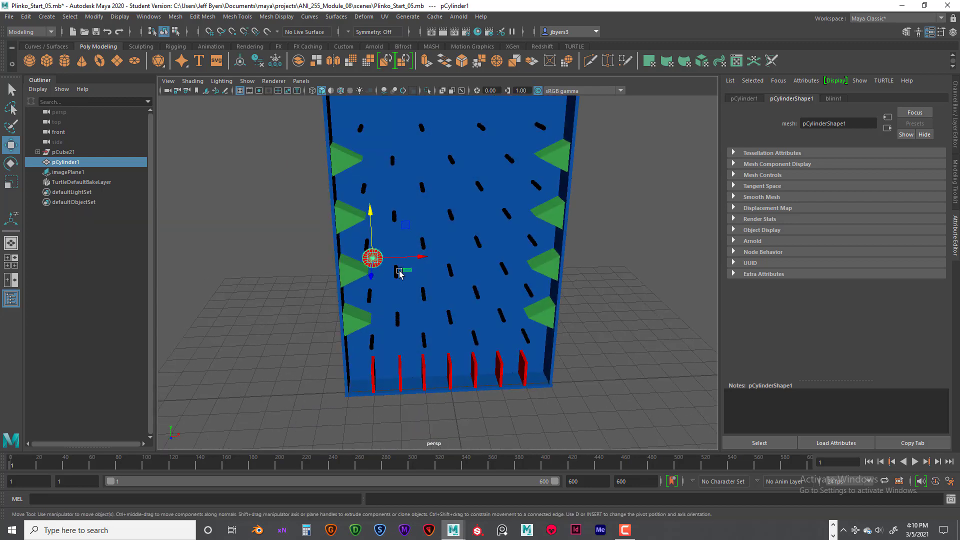
left_click_drag(392, 341, 376, 208, "alt")
left_click_drag(431, 261, 405, 281, "alt")
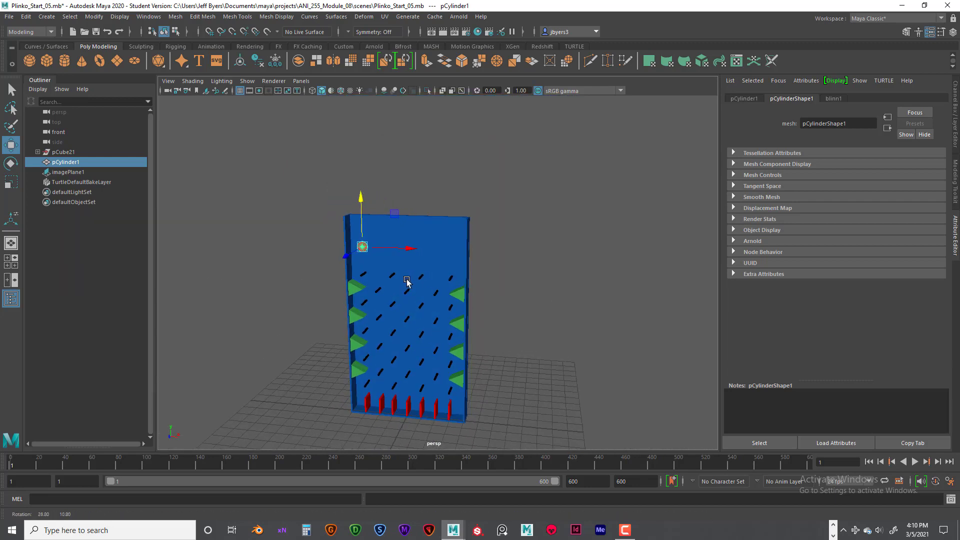
left_click_drag(403, 248, 465, 283)
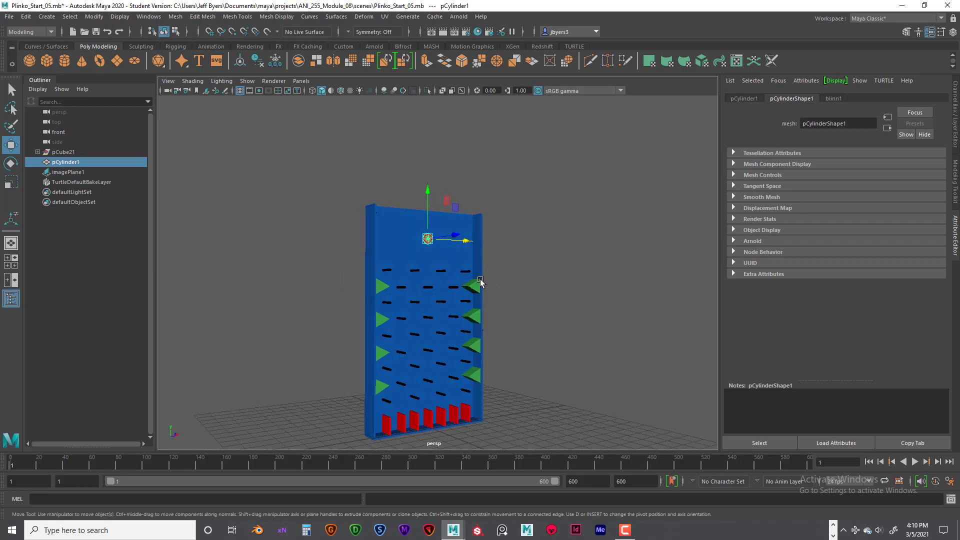
In the side view, set the puck's depth from -0.489 to -0.380, against the board face, with unsmoothed display
key("space")
key("space")
key("space")
key("space")
scroll(505, 354, "up", 5)
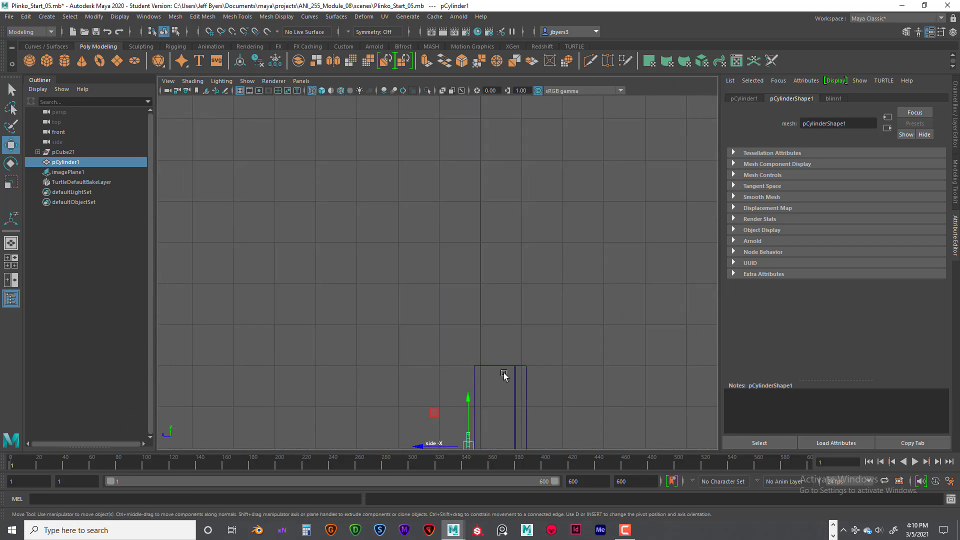
middle_click_drag(505, 354, 505, 230, "alt")
left_click_drag(433, 293, 466, 289)
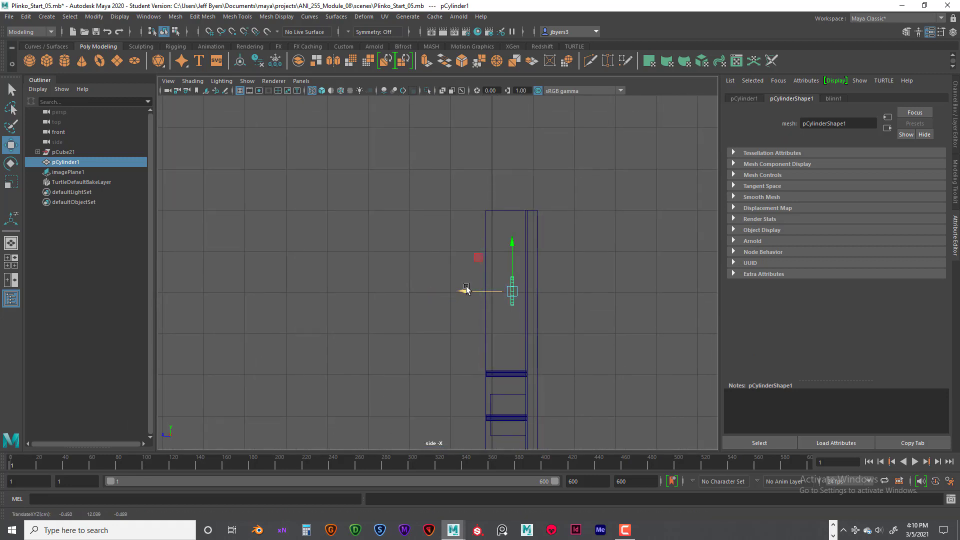
left_click_drag(498, 284, 485, 292)
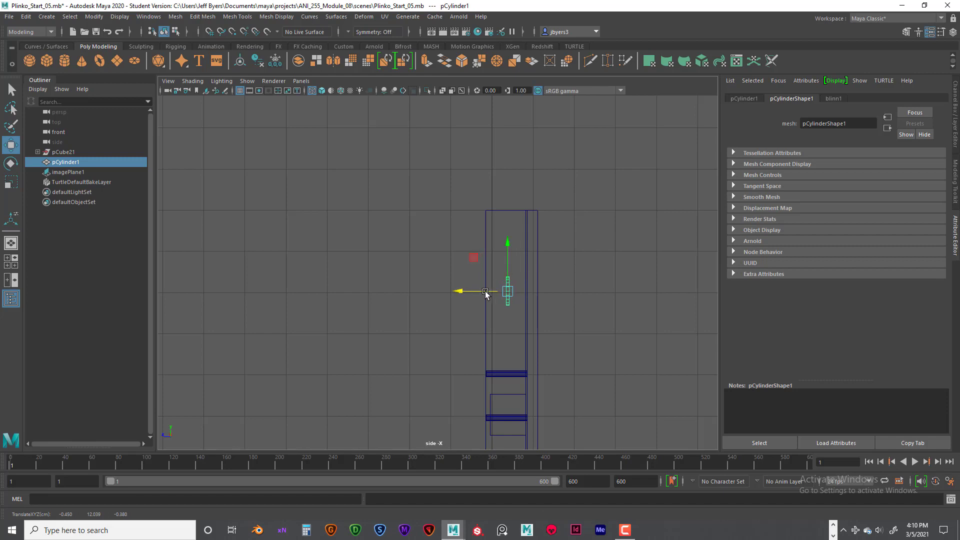
key("1")
scroll(551, 336, "down", 3)
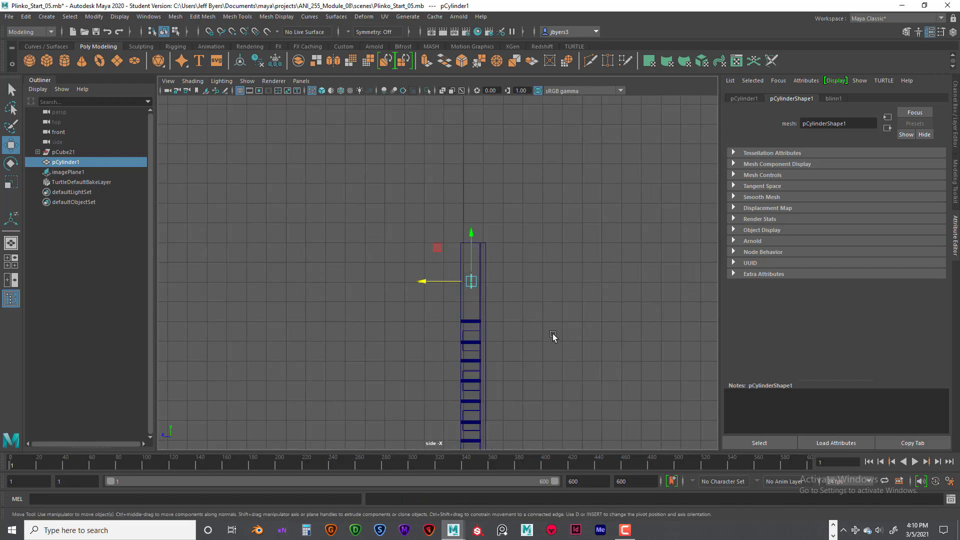
middle_click_drag(531, 343, 530, 252, "alt")
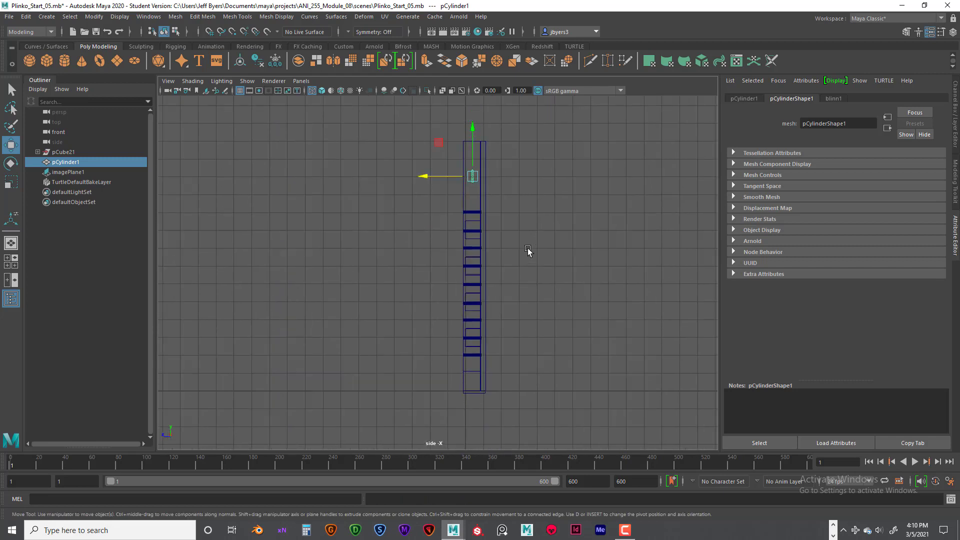
Orbit the full-size perspective view and select the blue board and its left and right side pieces
key("space")
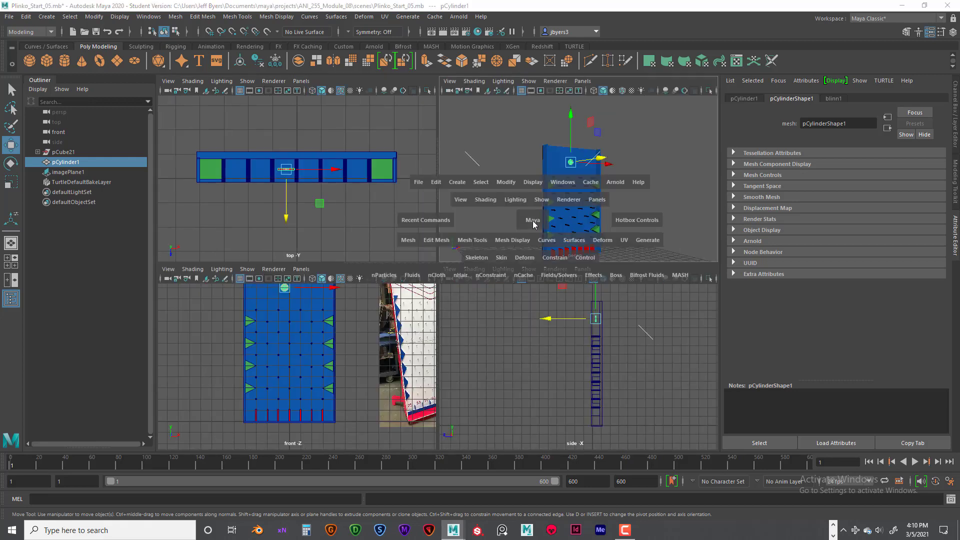
key("space")
left_click_drag(533, 286, 451, 296, "alt")
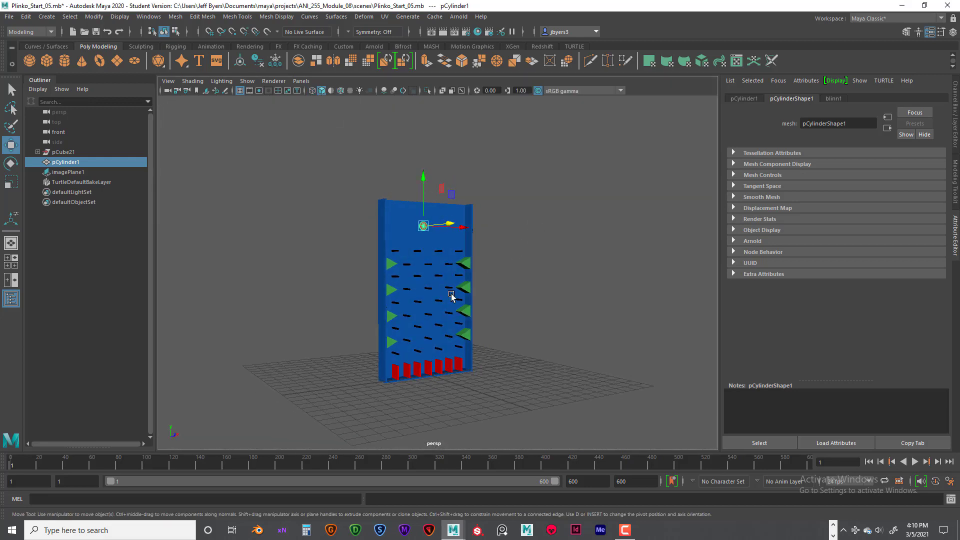
left_click(399, 228)
left_click(382, 223)
scroll(497, 287, "up", 2)
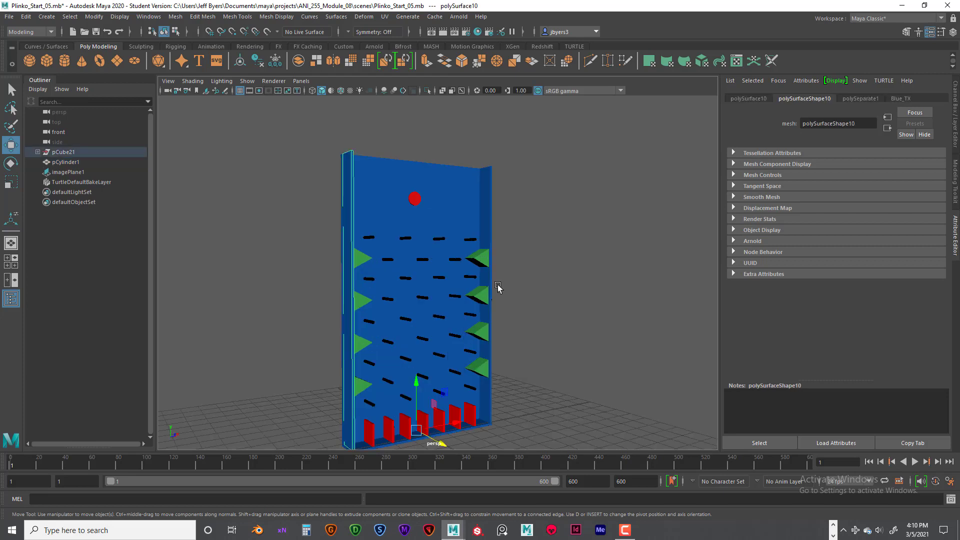
middle_click_drag(517, 259, 506, 196, "alt")
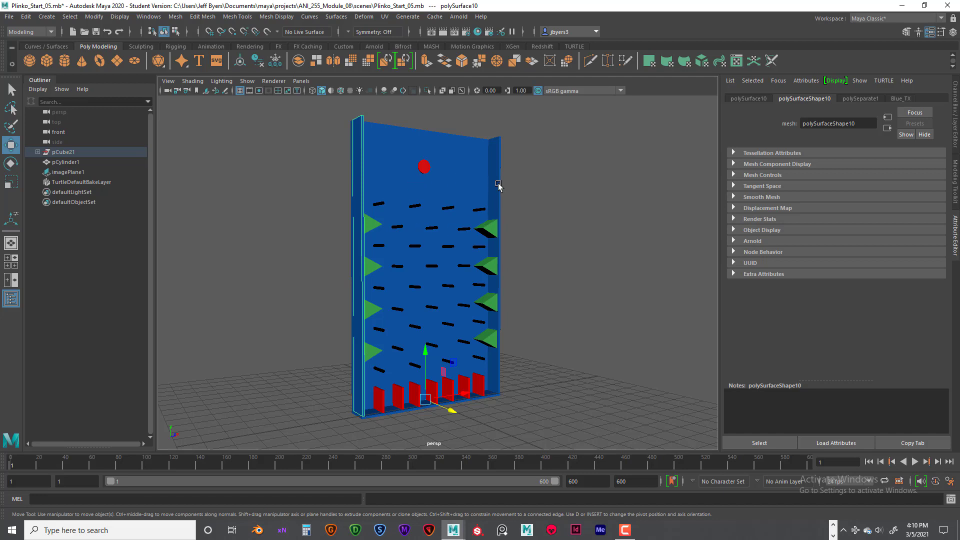
left_click(498, 186)
left_click(404, 183)
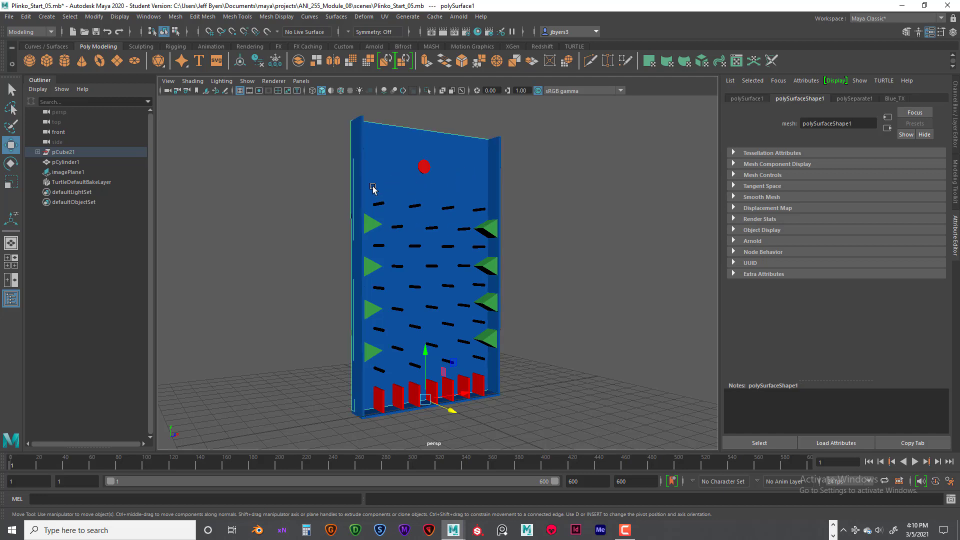
Raise the red puck to a height of about 11.31 above the top peg row, then deselect it
left_click(425, 168)
left_click_drag(424, 150, 425, 146)
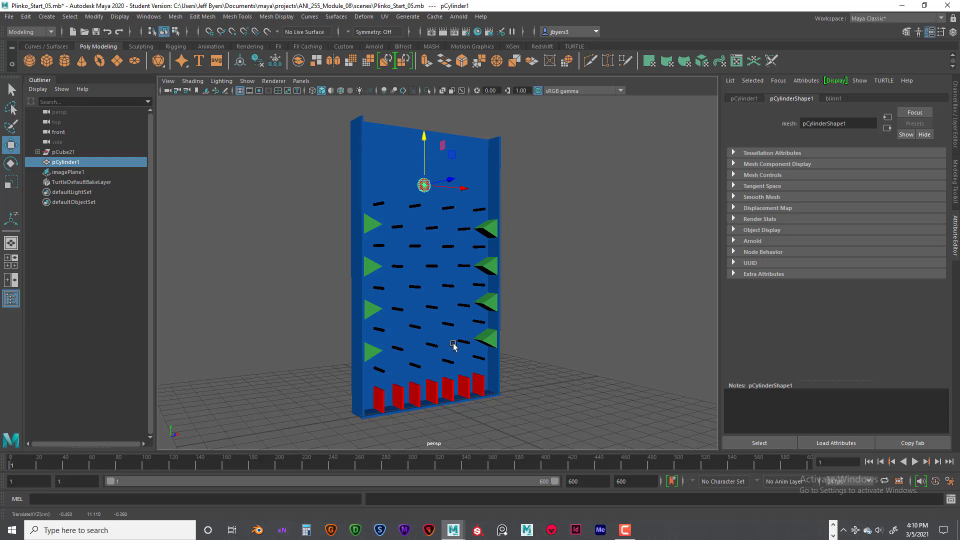
left_click_drag(424, 179, 425, 186)
left_click_drag(424, 148, 424, 136)
left_click(508, 199)
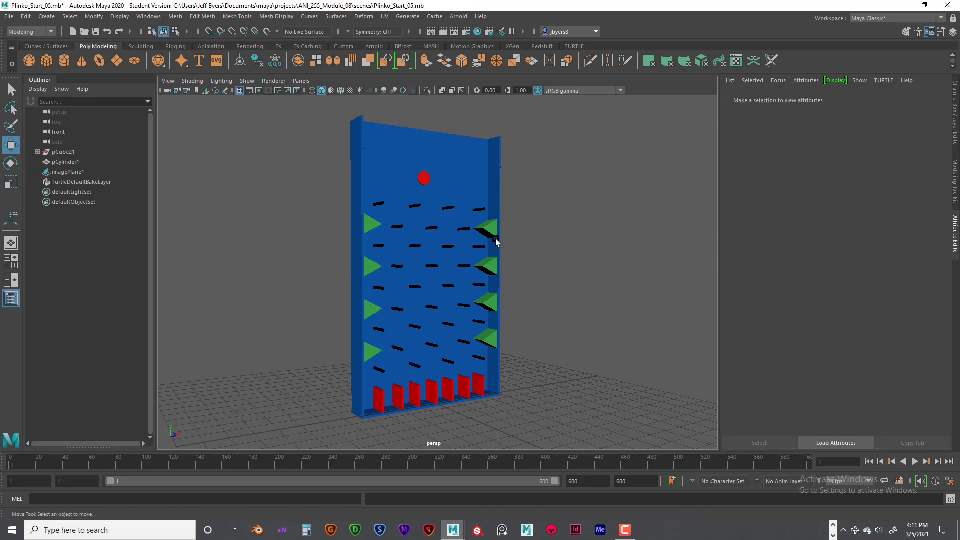
mouse_move(568, 258)
left_mouse_down("alt")
mouse_move(450, 262)
mouse_move(595, 261)
mouse_move(562, 265)
mouse_move(570, 266)
mouse_move(568, 245)
mouse_move(580, 247)
mouse_move(570, 259)
left_mouse_up("alt")
key("space")
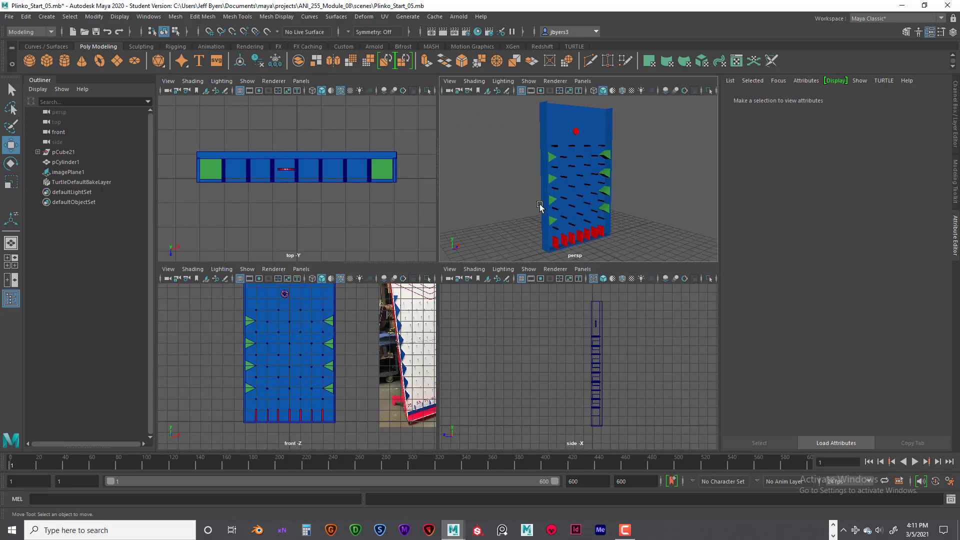